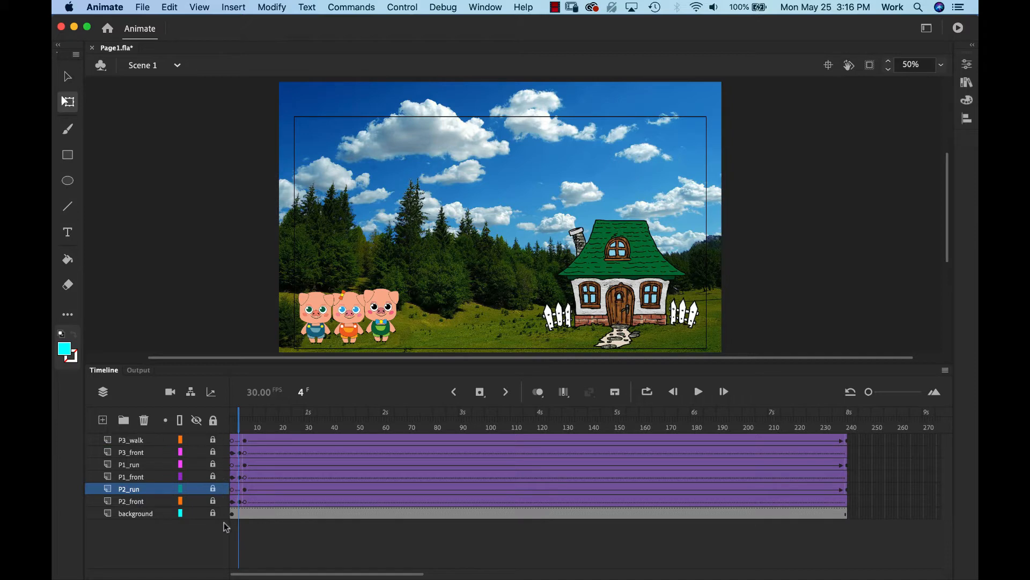
- Add a new layer above P3_walk and name it narrator_text
click(102, 420)
drag(127, 491, 130, 438)
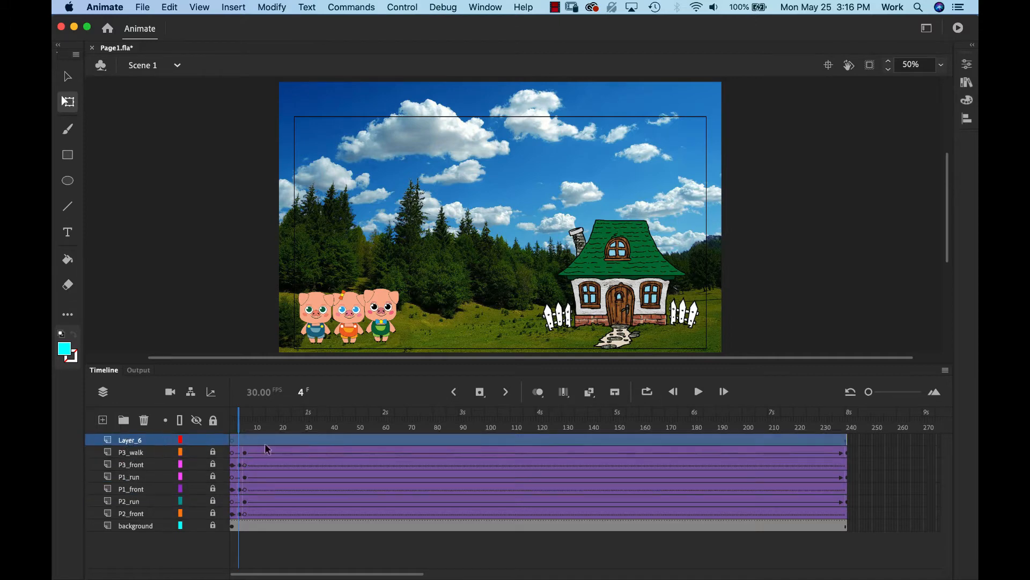
double_click(131, 439)
text(n)
text(arrat)
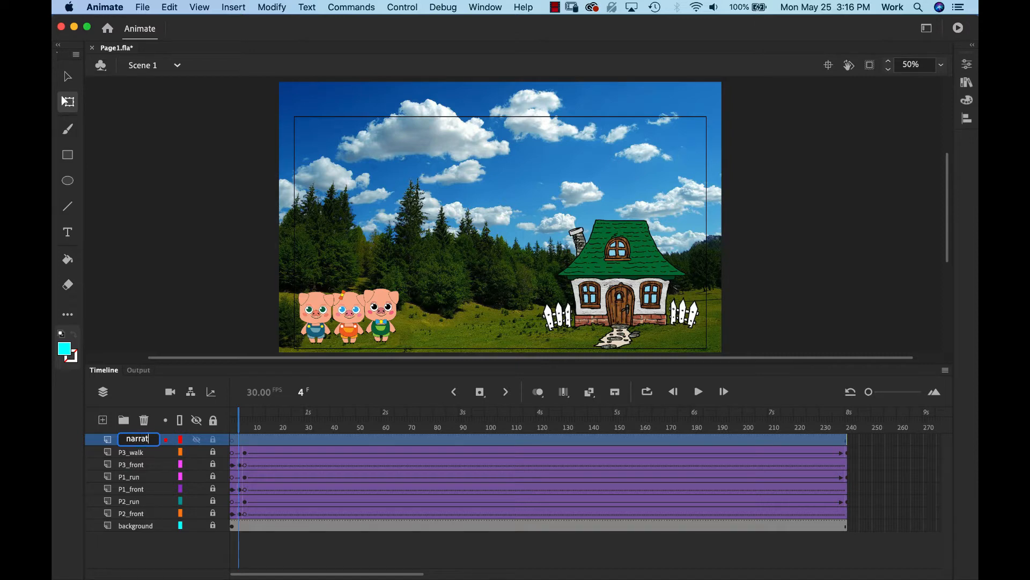
text(or text)
click(166, 548)
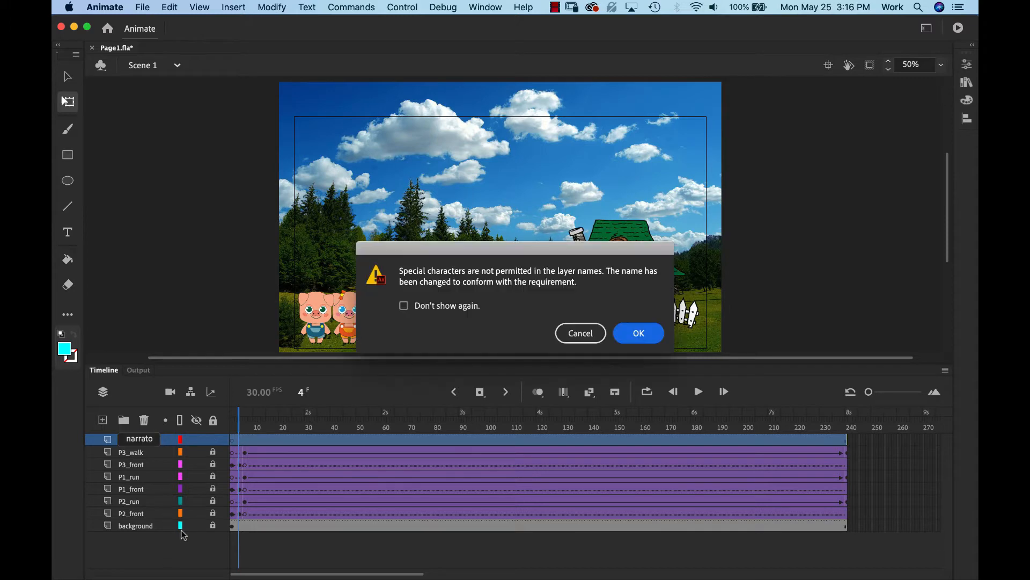
key(Return)
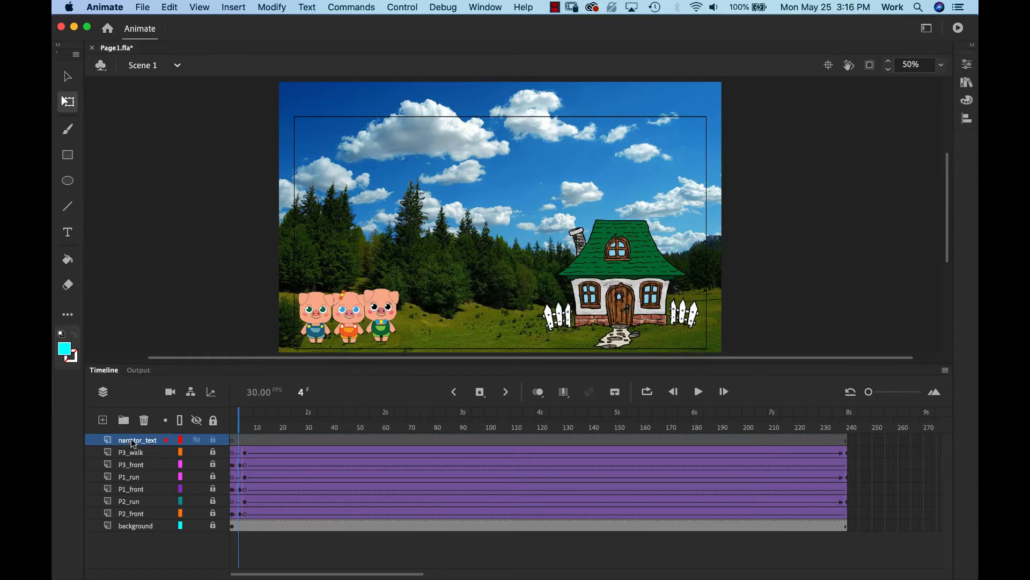
- Set up the Text tool for static text in Arial Black with a black fill
click(68, 235)
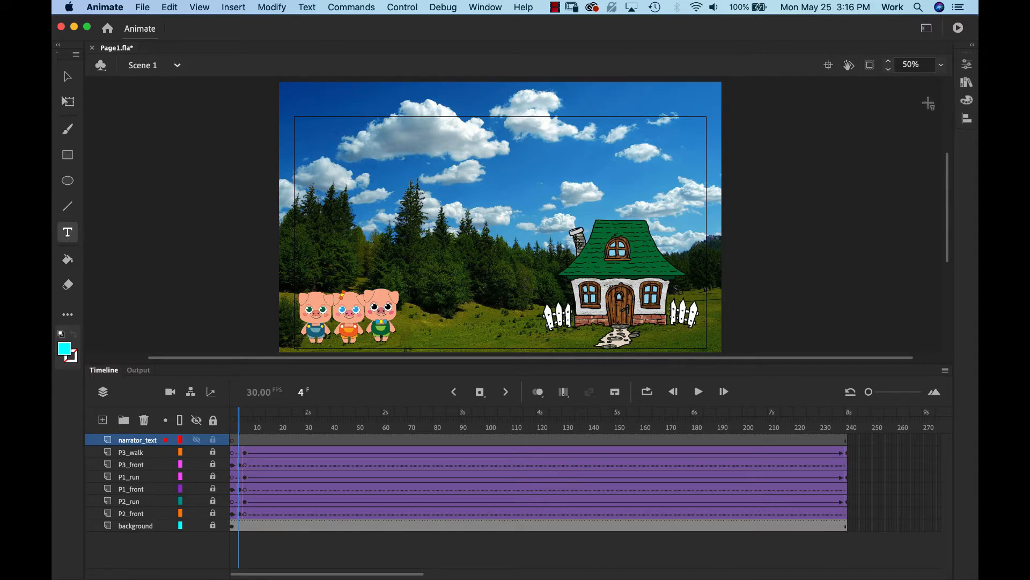
click(969, 66)
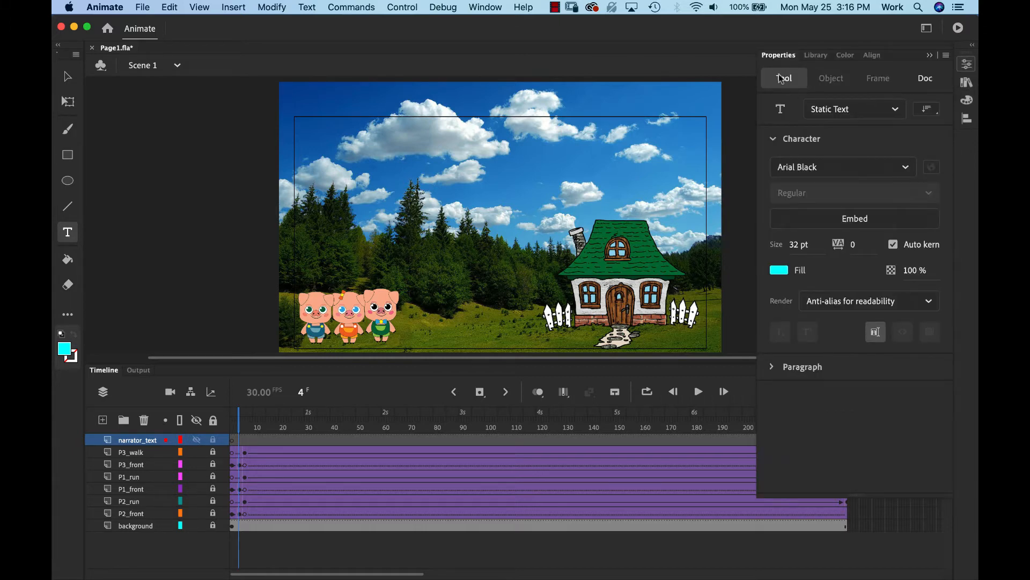
click(907, 168)
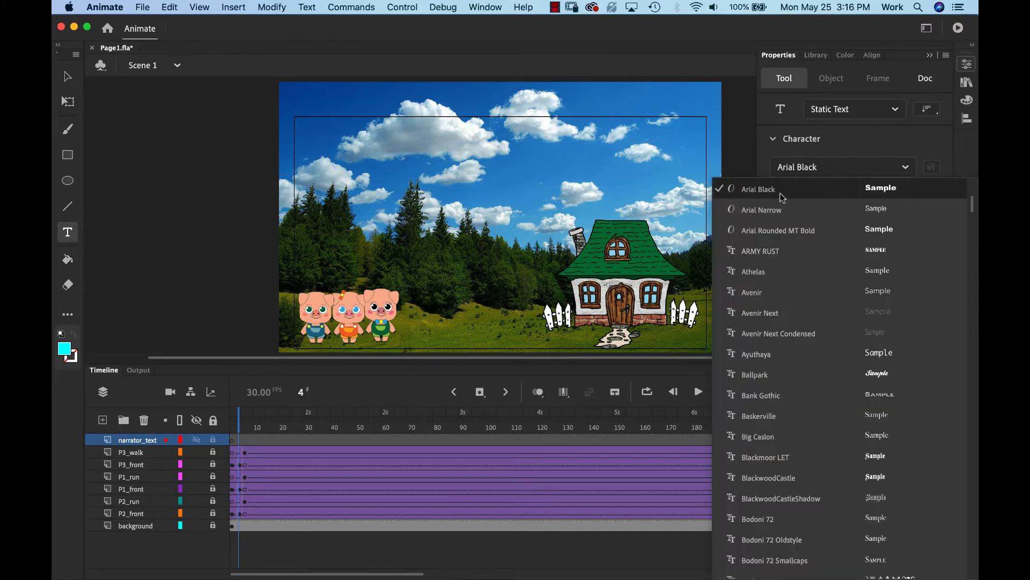
click(890, 193)
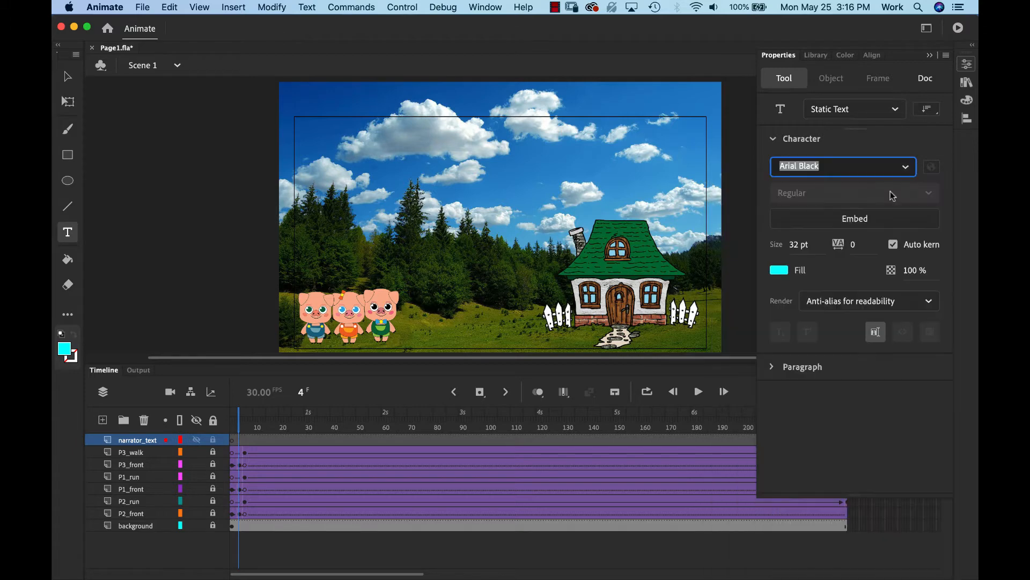
click(781, 274)
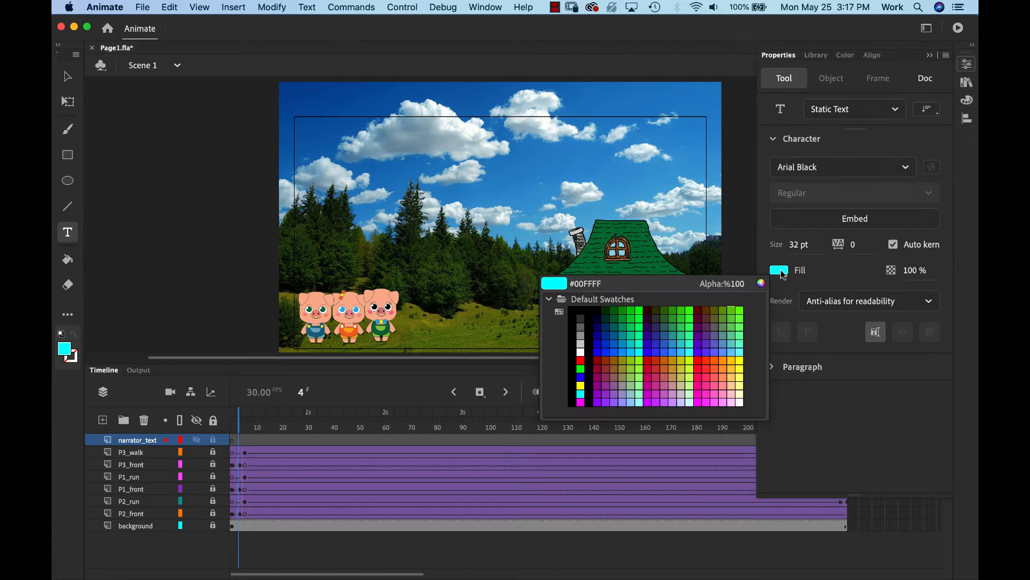
click(584, 313)
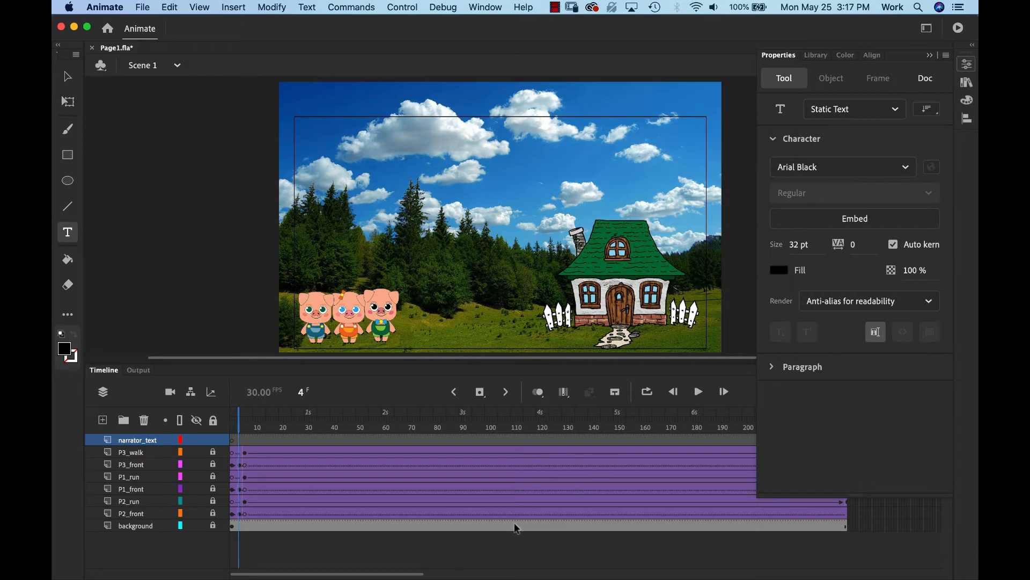
- Switch to TextEdit, copy the first Scene 1 narrator sentence from Narrator and Dialogue Words.txt, and minimize the document
mouse_move(409, 576)
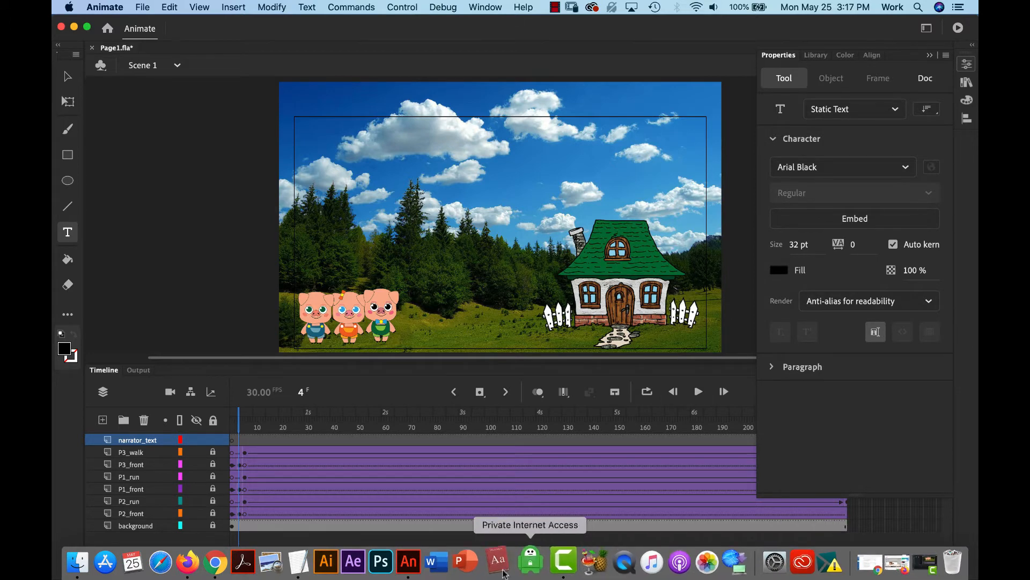
click(309, 559)
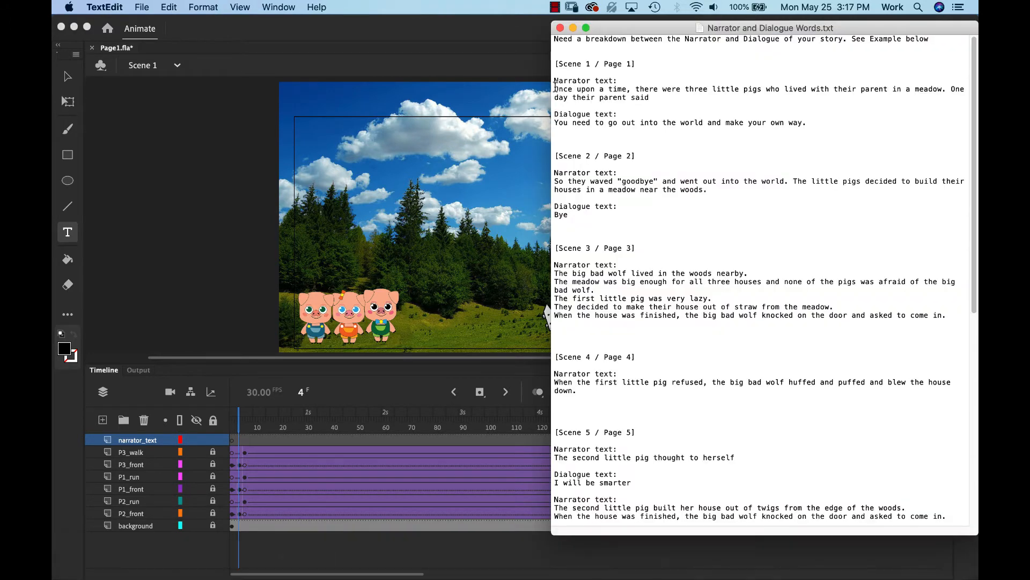
drag(556, 87, 660, 86)
key(super+c)
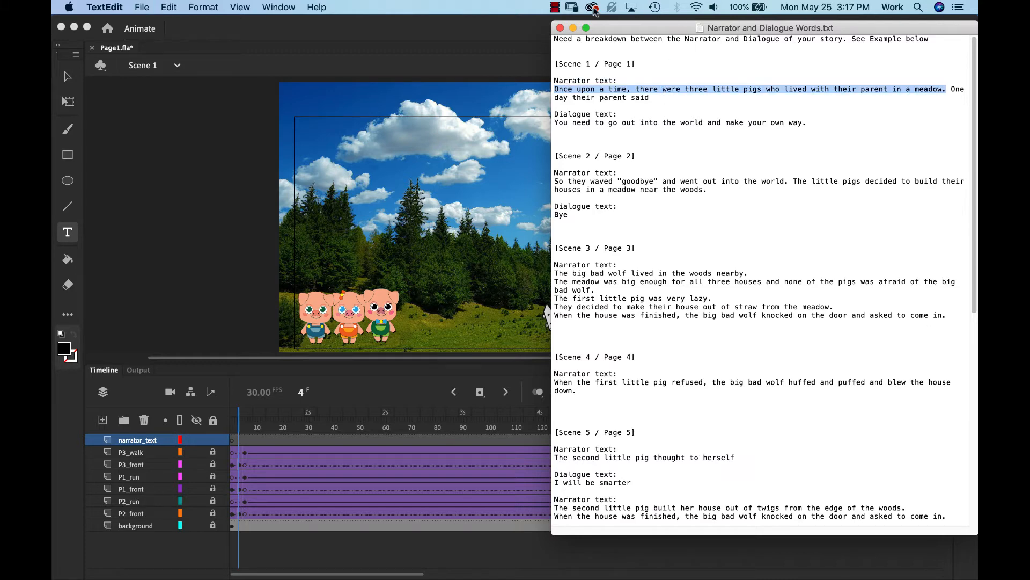
click(573, 28)
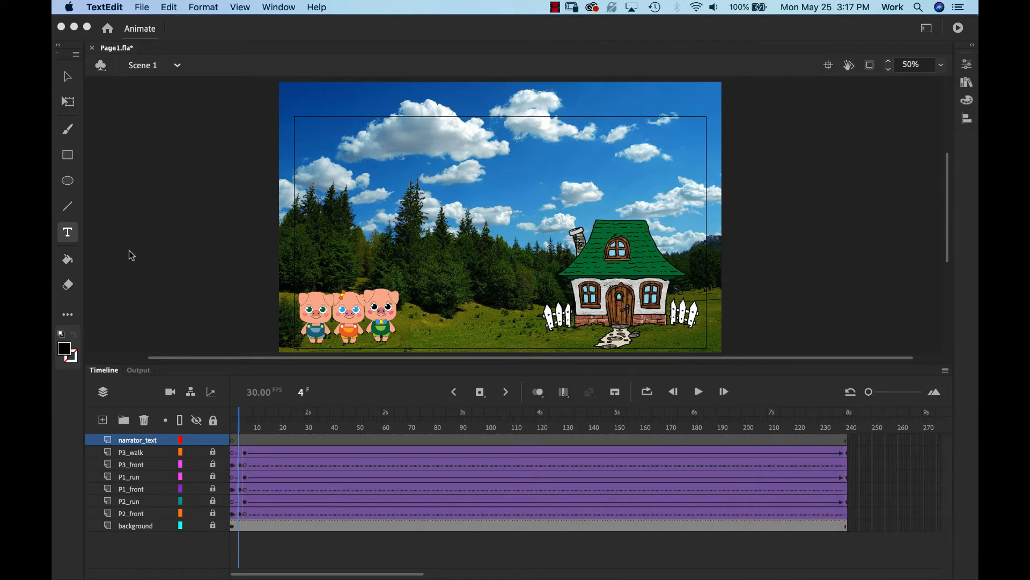
- In Animate, paste the copied sentence as a text object in the sky on the narrator_text layer
click(135, 444)
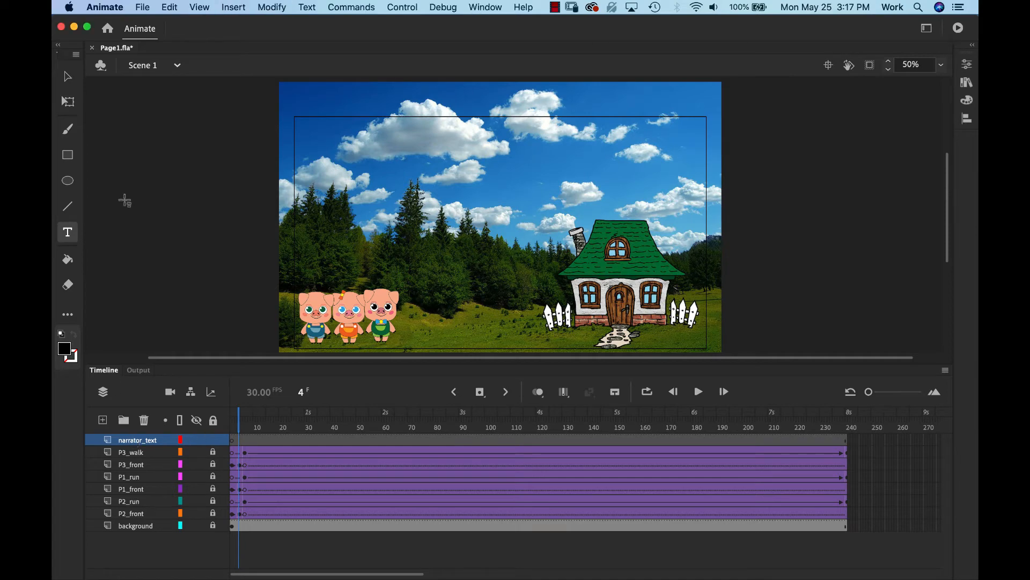
click(322, 144)
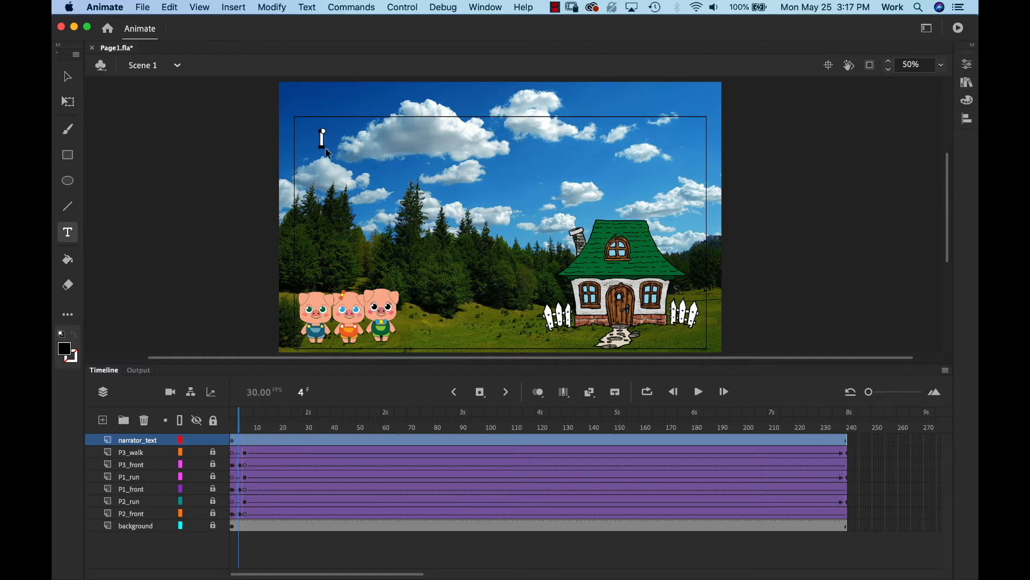
key(super+v)
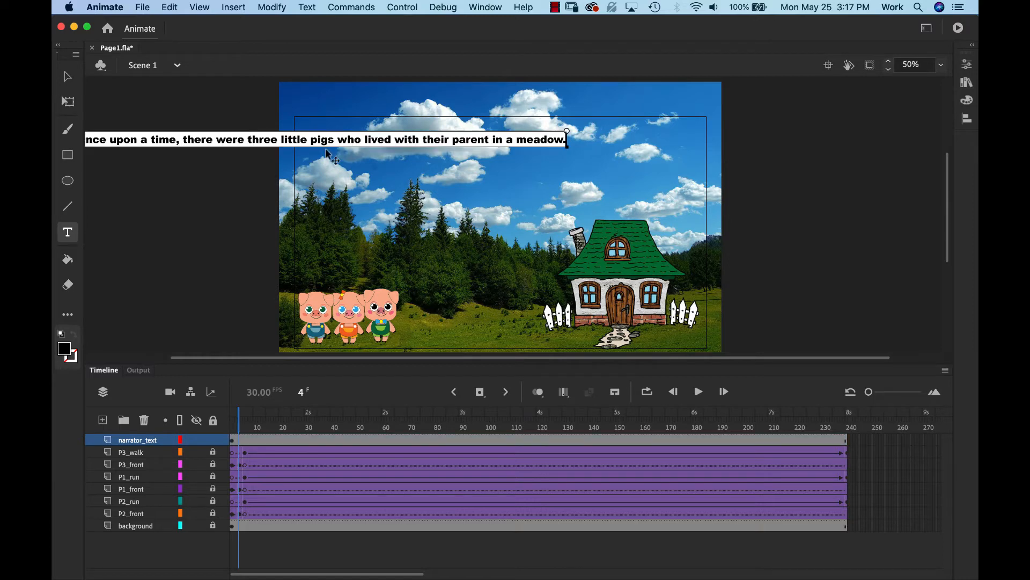
- Move the narrator text inside the stage's upper edge and narrow its box so the sentence wraps onto two lines
click(68, 79)
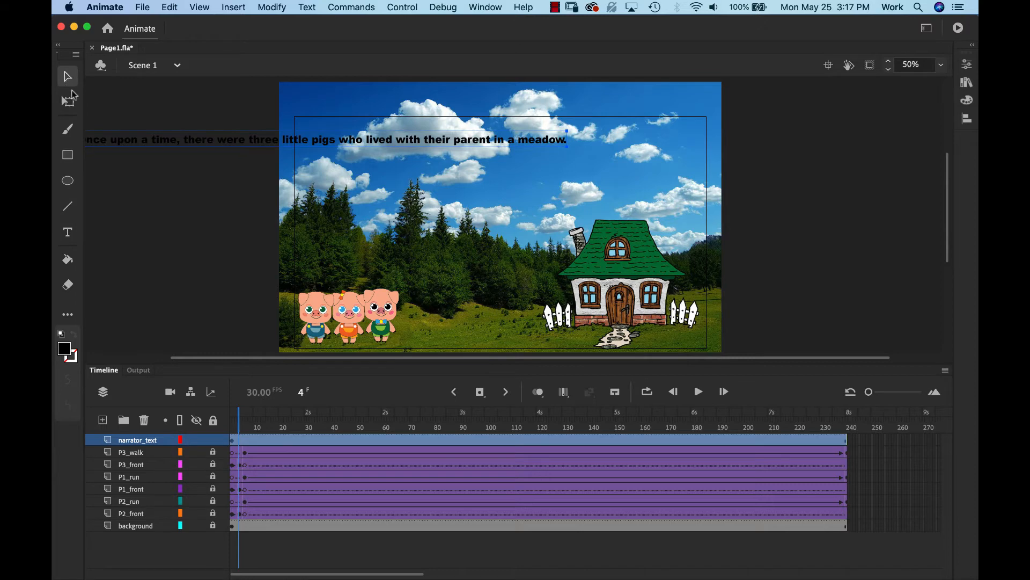
drag(137, 141, 383, 142)
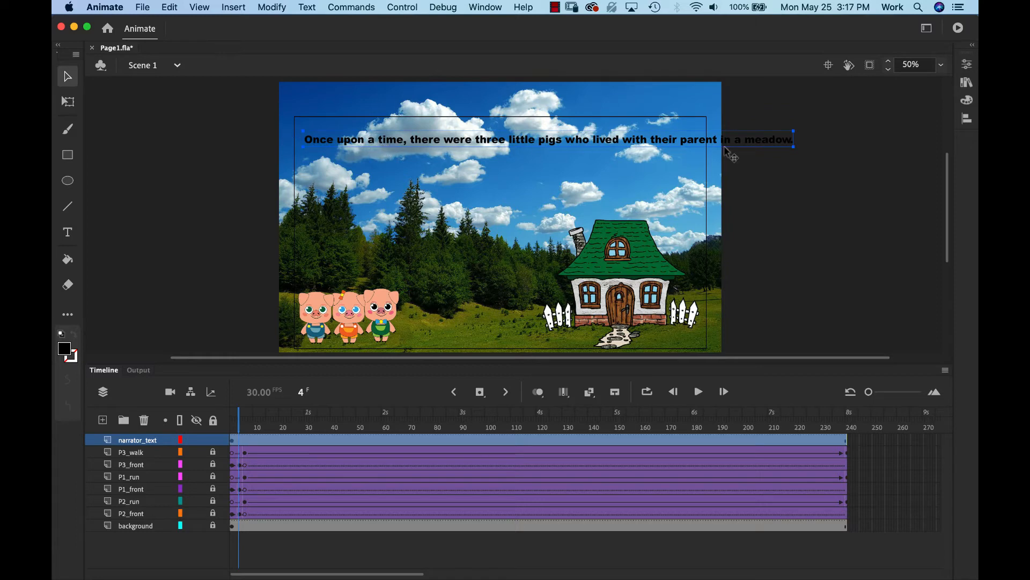
drag(794, 155, 698, 169)
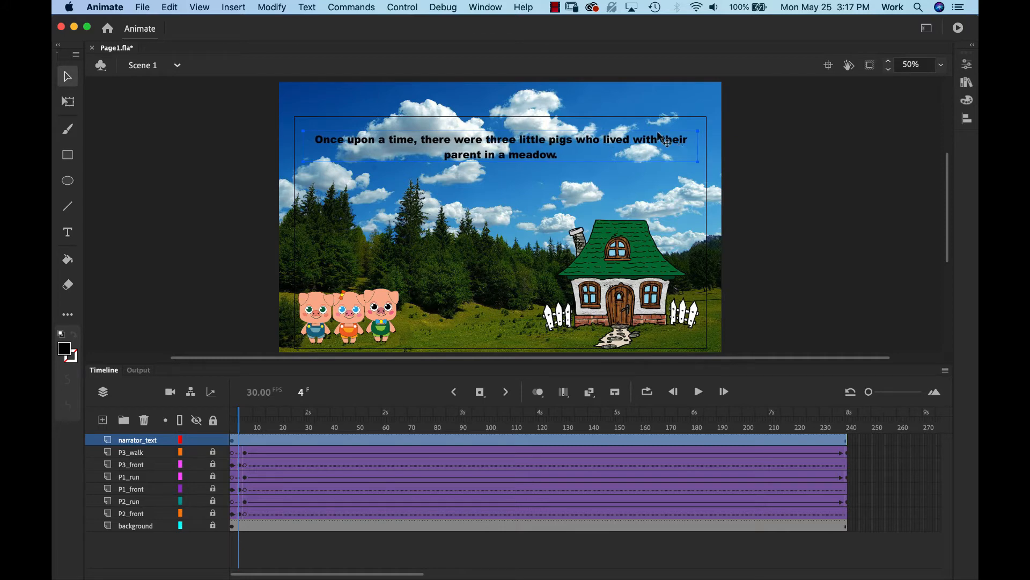
drag(653, 141, 648, 133)
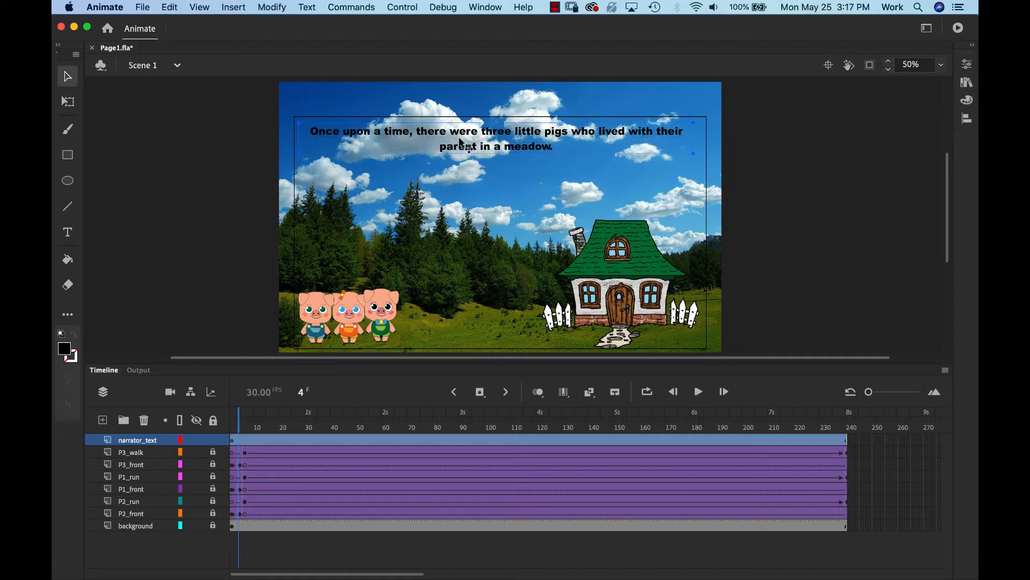
- Enlarge the narrator text to 46 pt and nudge it slightly lower in the sky
click(969, 66)
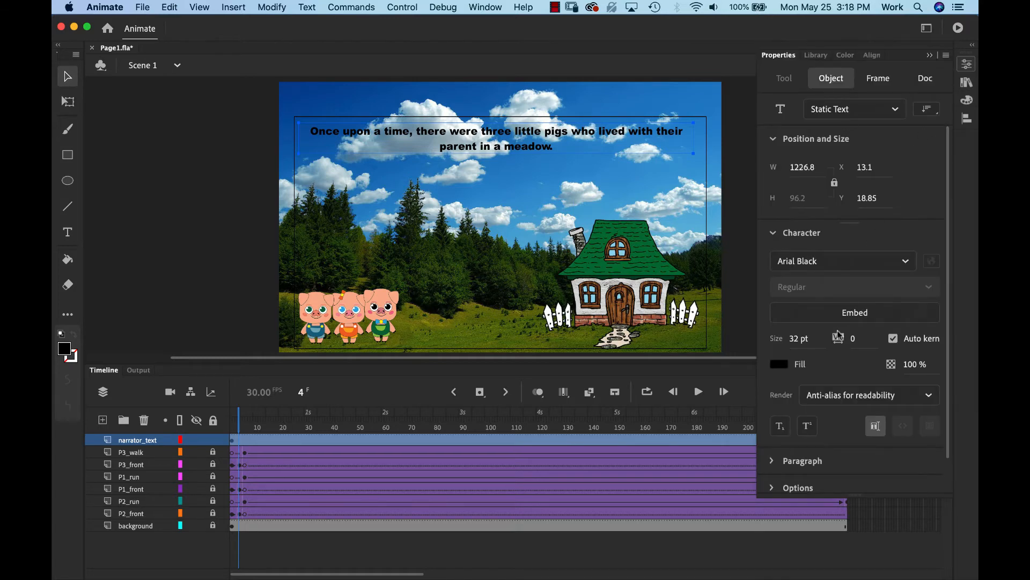
drag(799, 339, 813, 340)
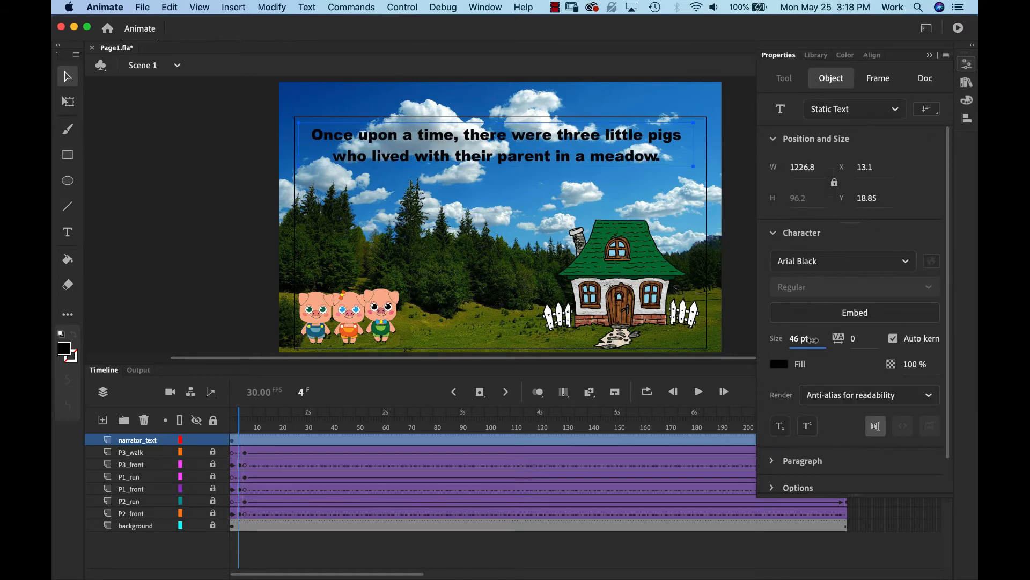
click(969, 65)
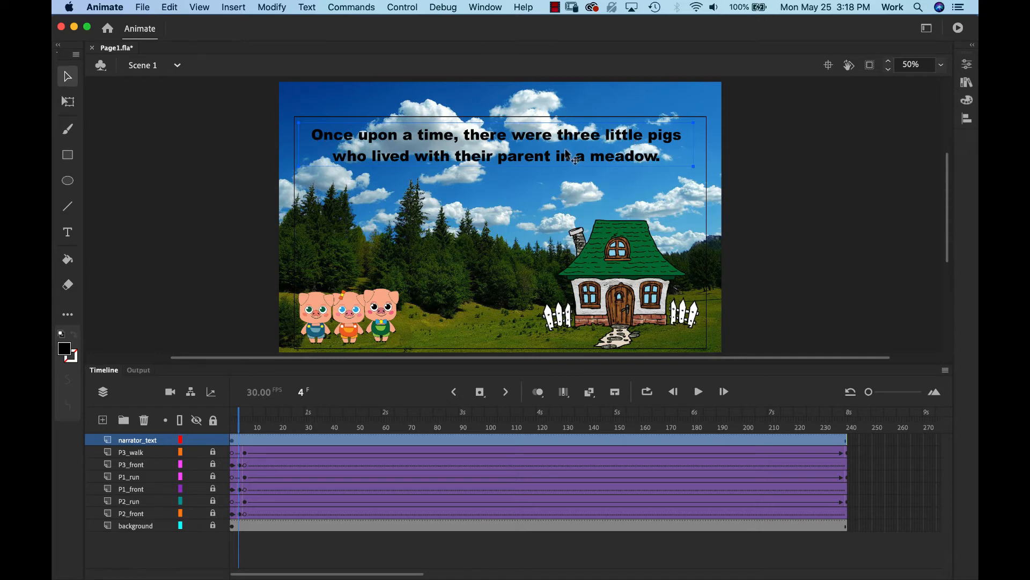
drag(514, 148, 514, 153)
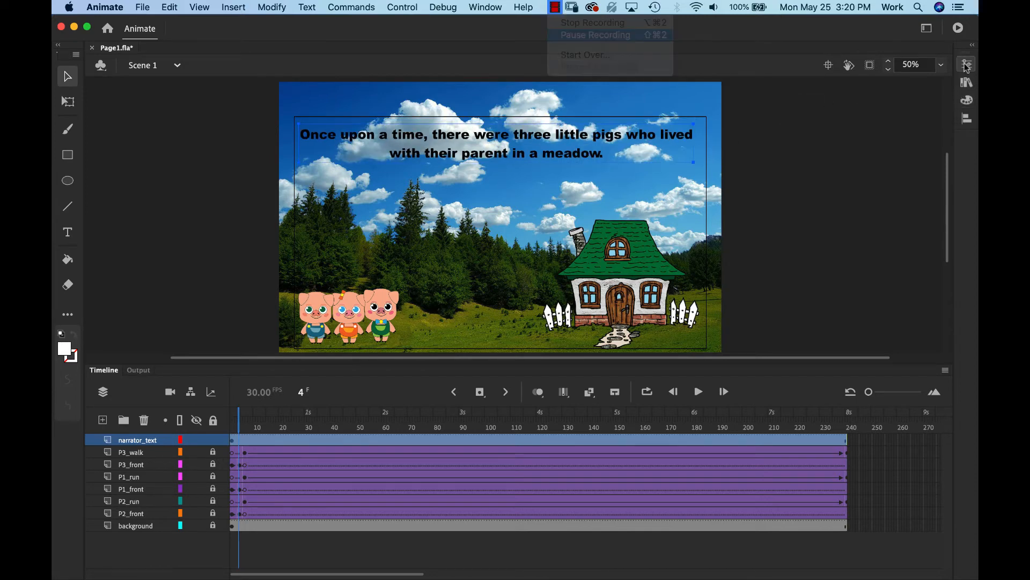
- Check the narrator text's point size and deselect the text
click(967, 65)
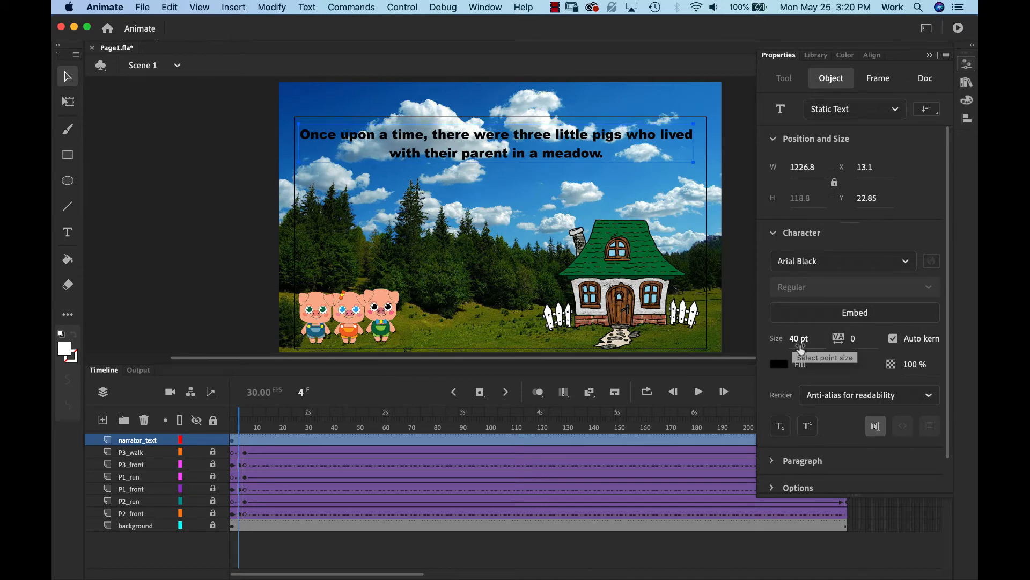
click(968, 67)
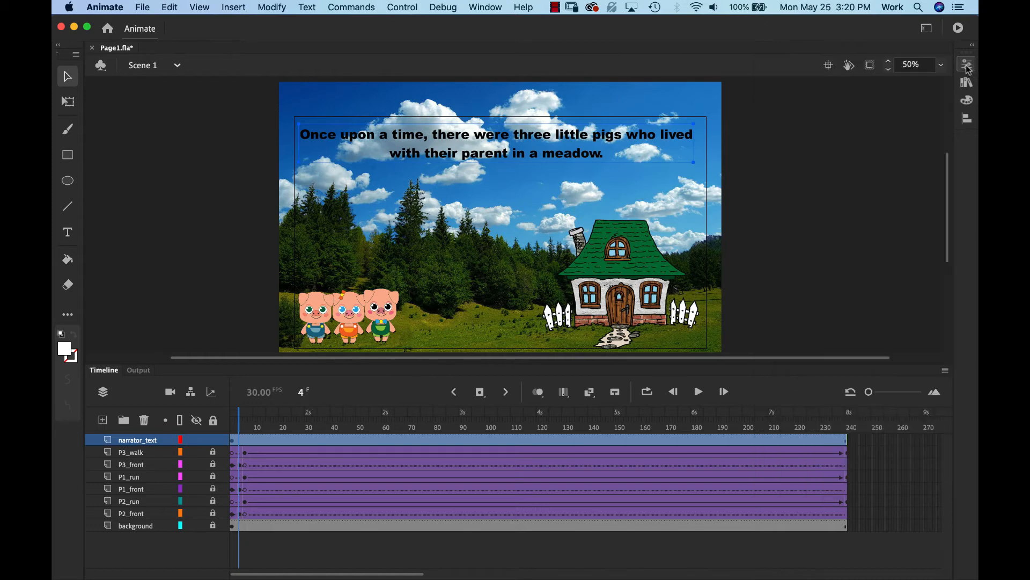
click(206, 157)
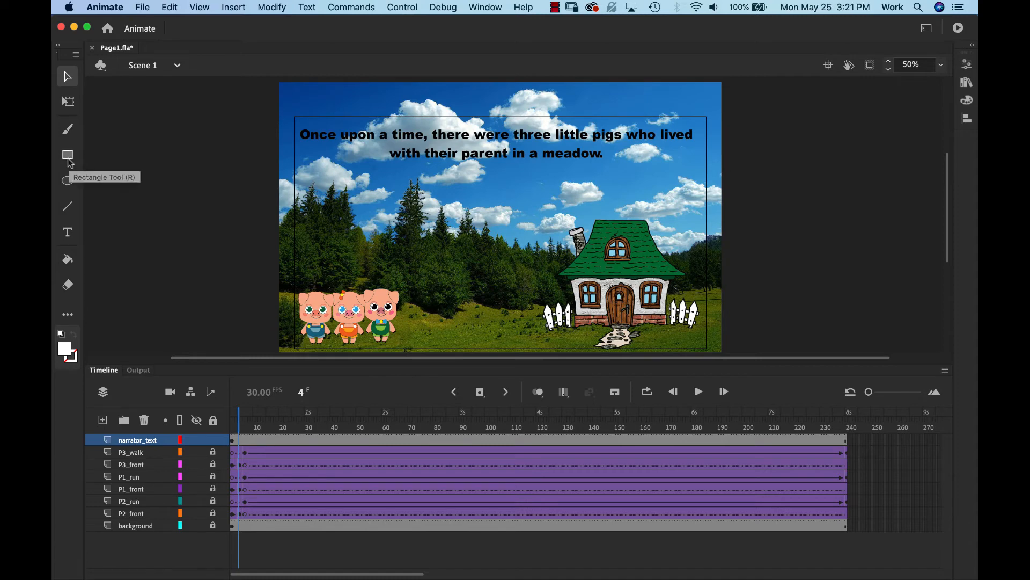
- Set the fill colour to white and the stroke to none, and activate the Rectangle tool
click(970, 102)
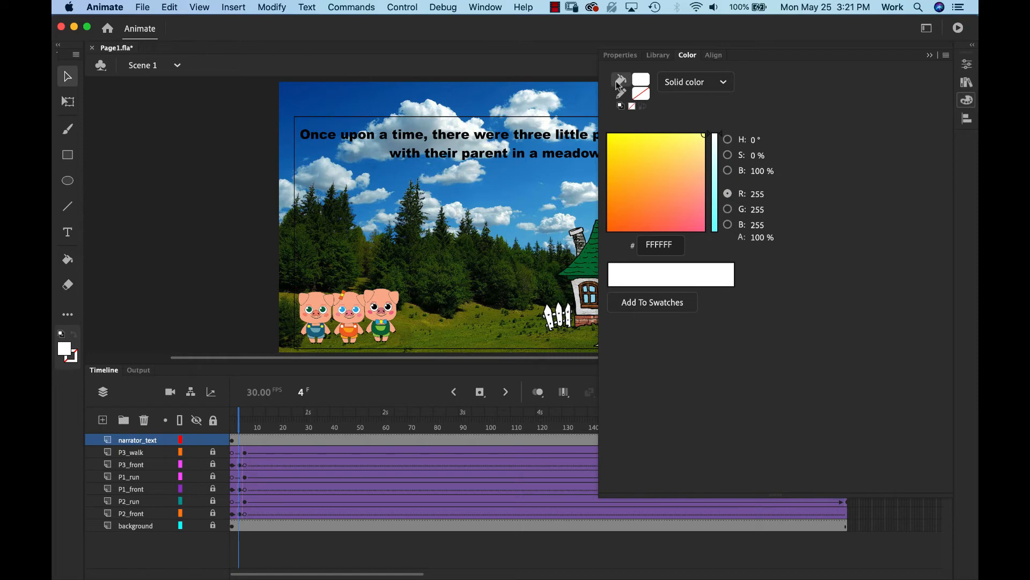
click(641, 80)
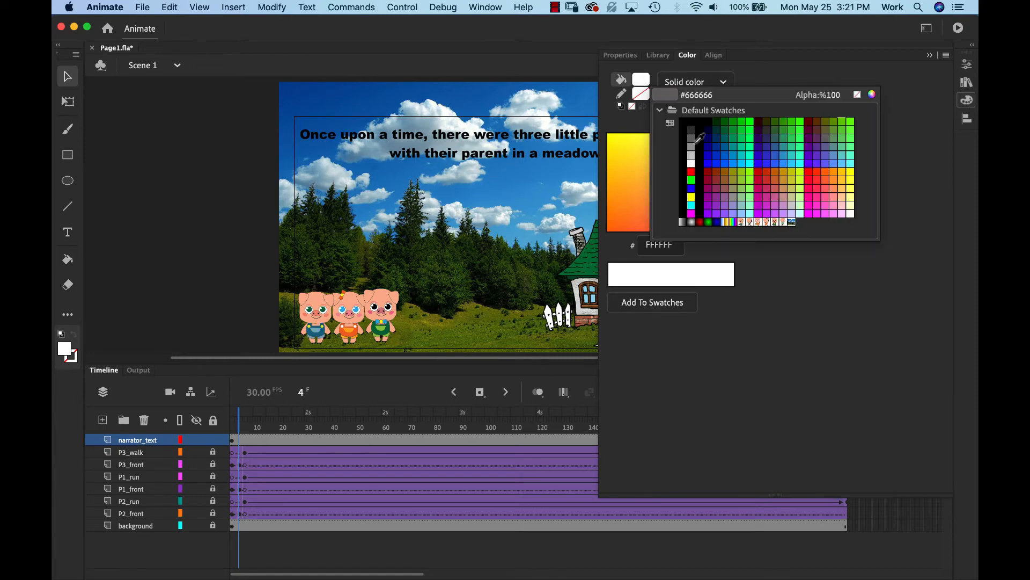
click(692, 162)
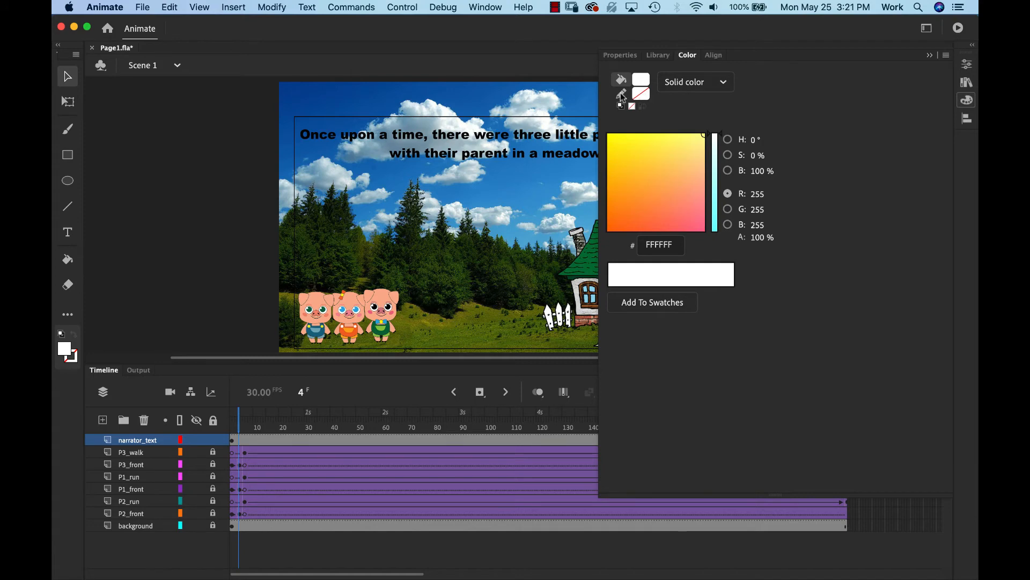
click(644, 99)
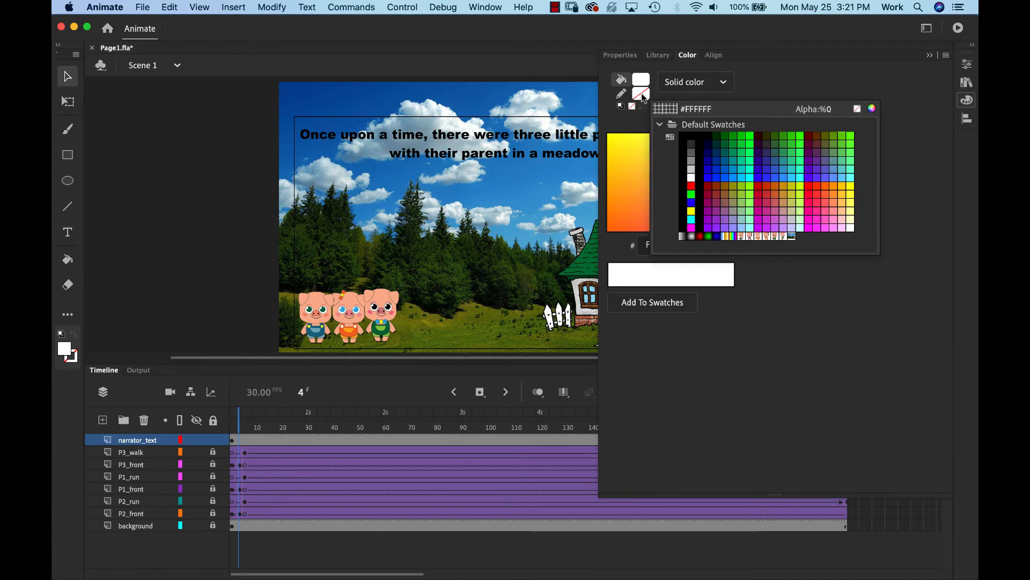
click(858, 109)
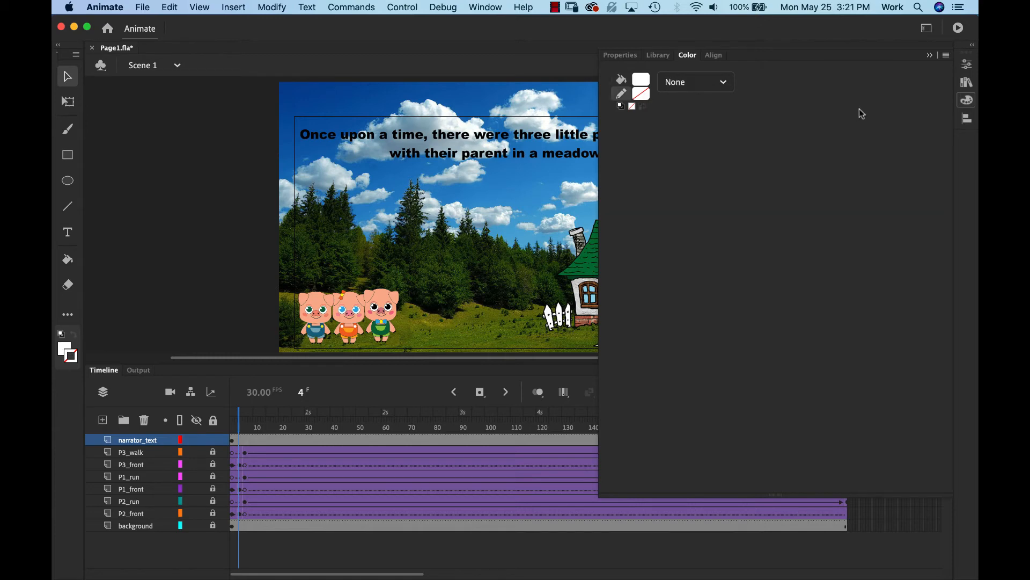
click(969, 103)
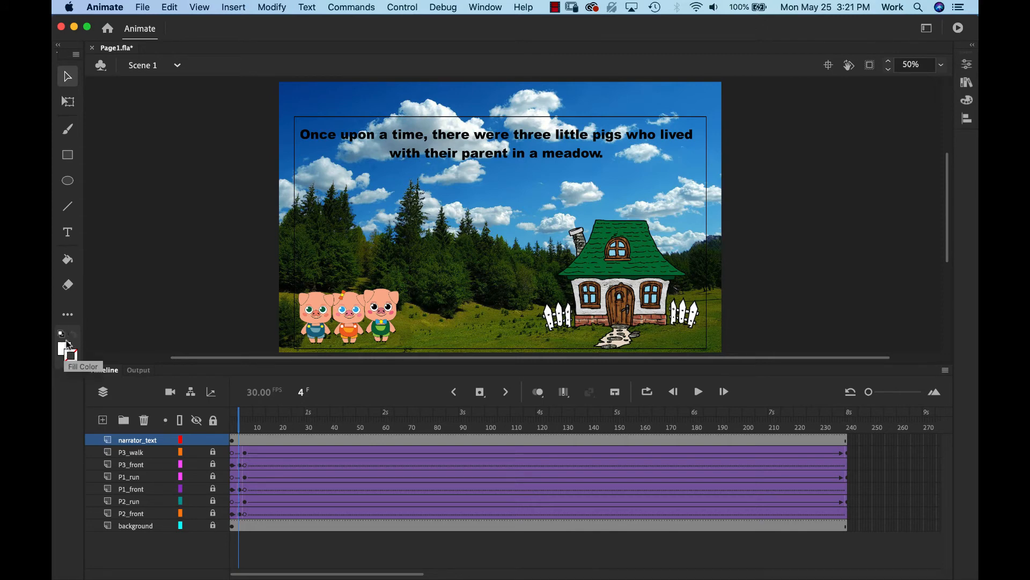
click(68, 158)
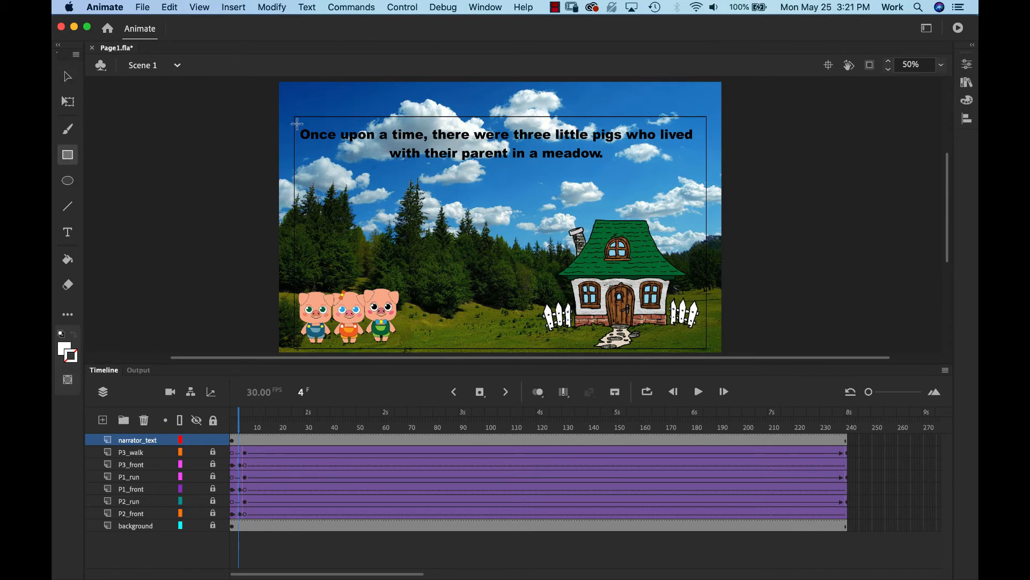
- Draw a borderless white rectangle over the narrator text, spanning both lines, and switch to the Selection tool
drag(297, 124, 700, 166)
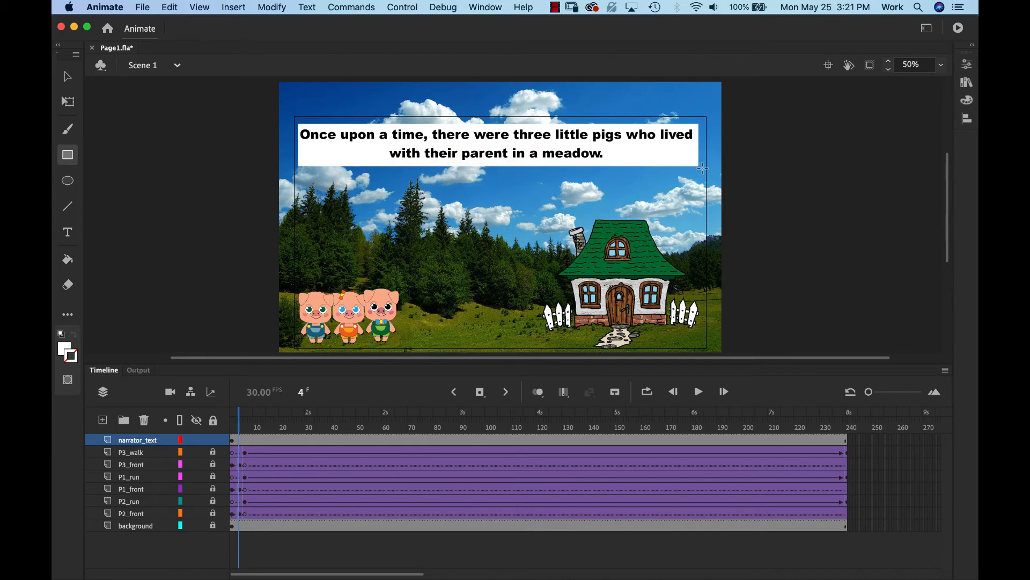
click(67, 157)
click(68, 78)
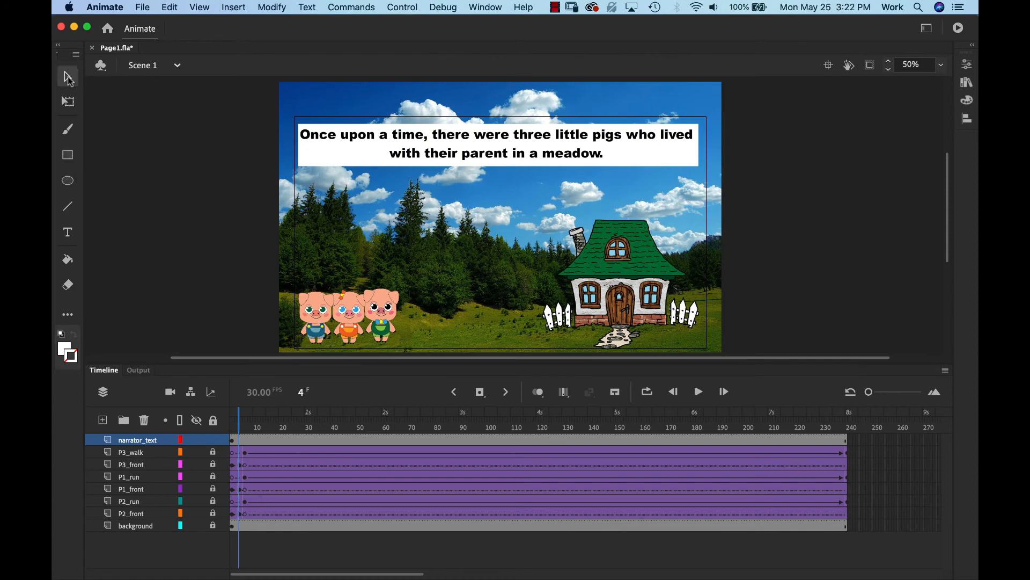
- Convert the white rectangle into a graphic symbol named "white rectangle"
click(329, 161)
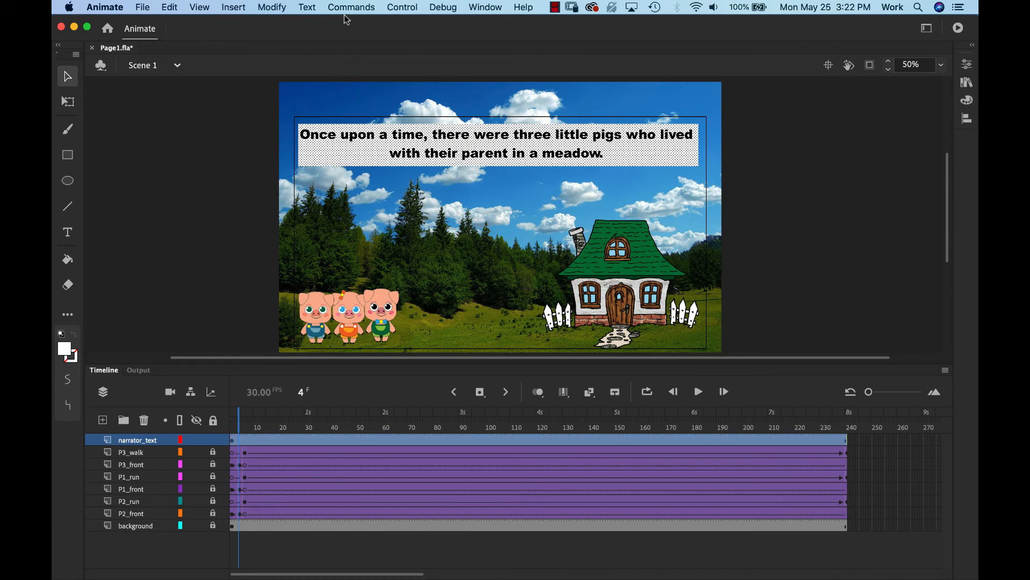
click(271, 7)
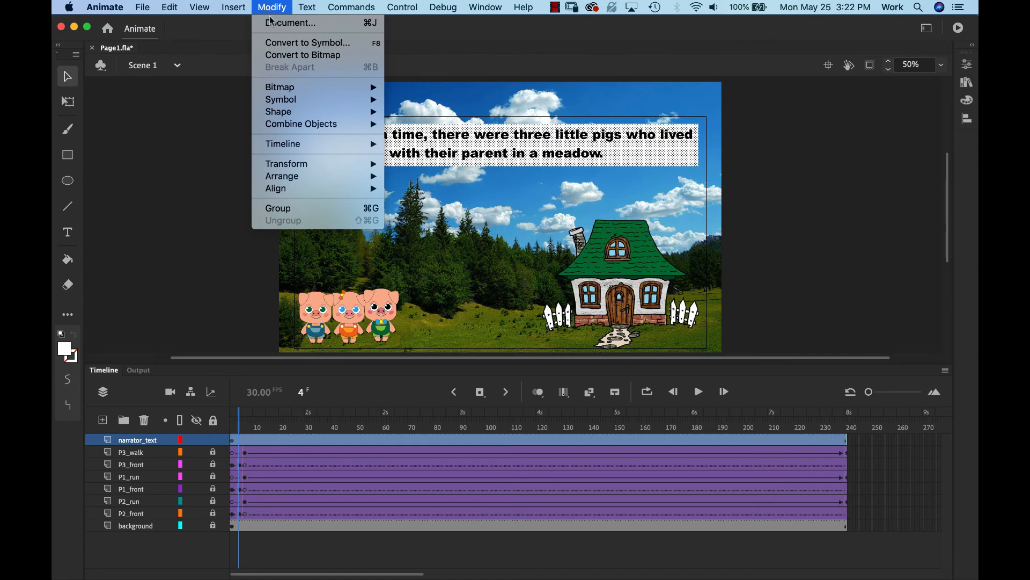
click(274, 44)
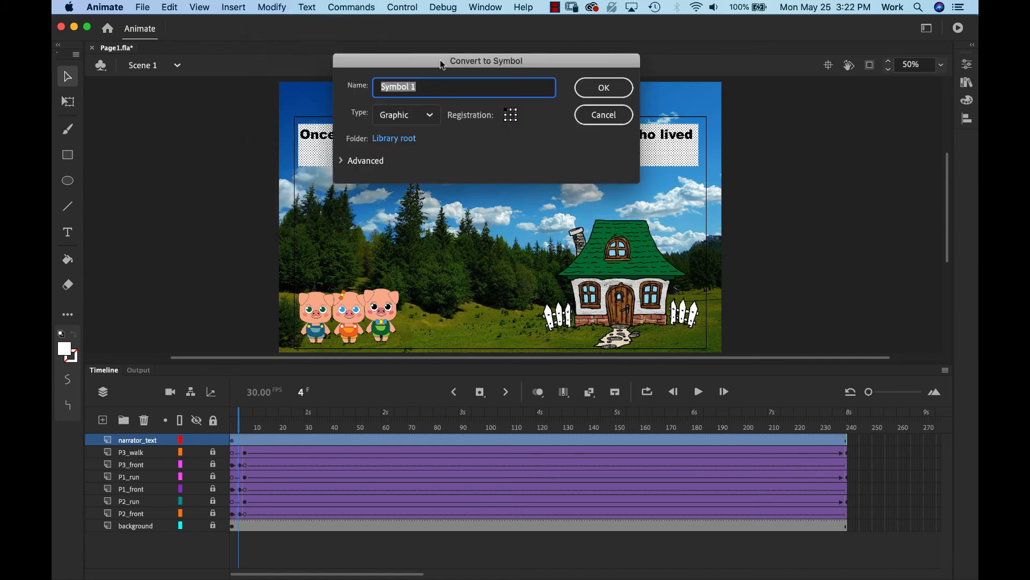
text(white rectangle)
click(610, 89)
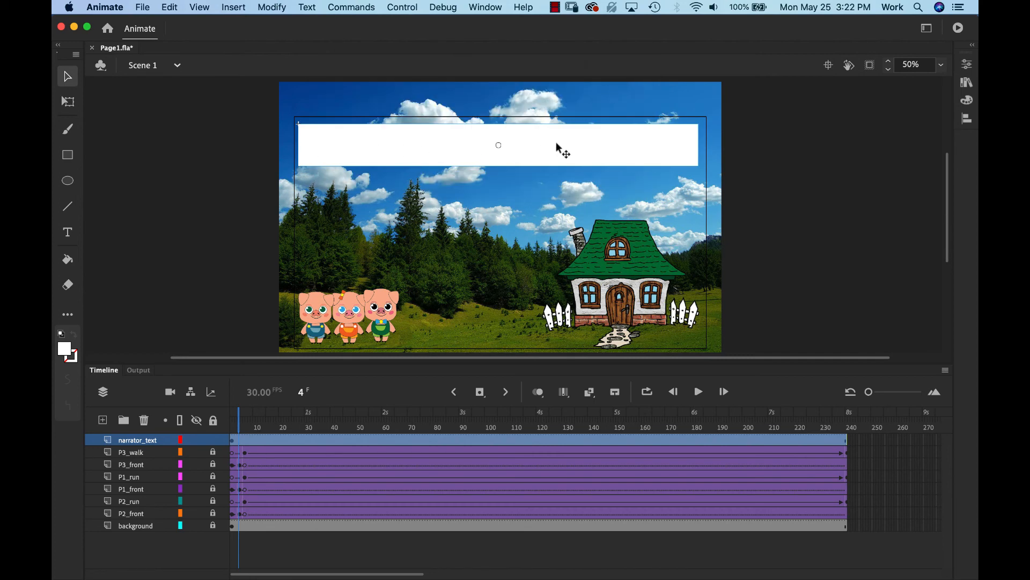
- Send the white rectangle backward behind the narrator text, deselect it, and shrink the timeline area to show the whole stage
right_click(321, 146)
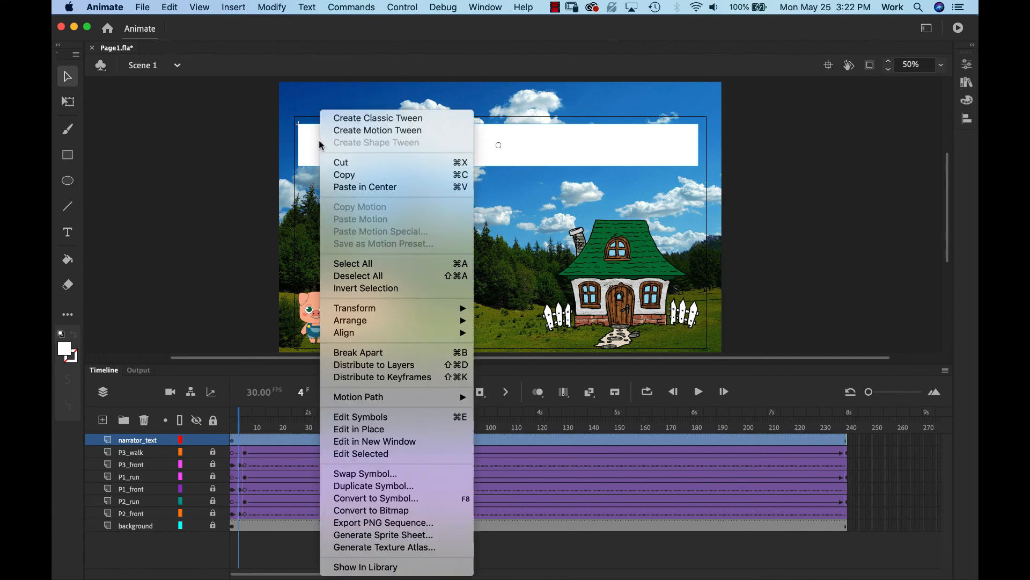
mouse_move(401, 326)
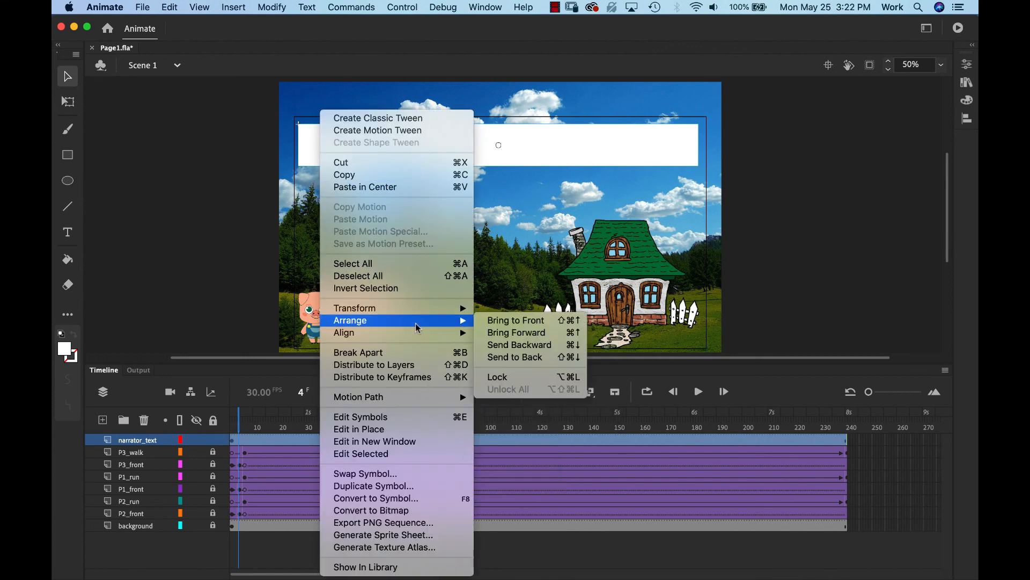
click(550, 348)
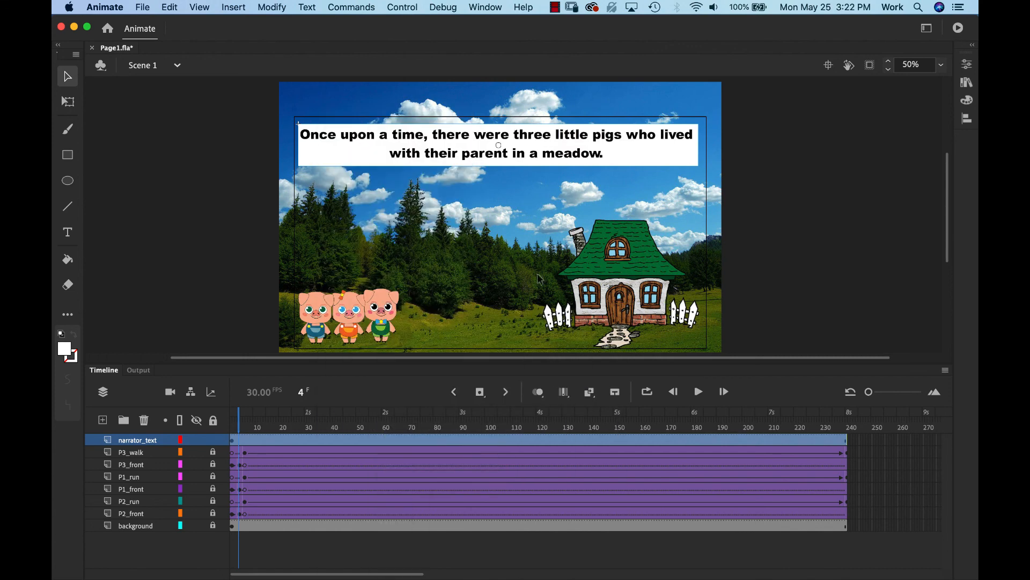
click(134, 113)
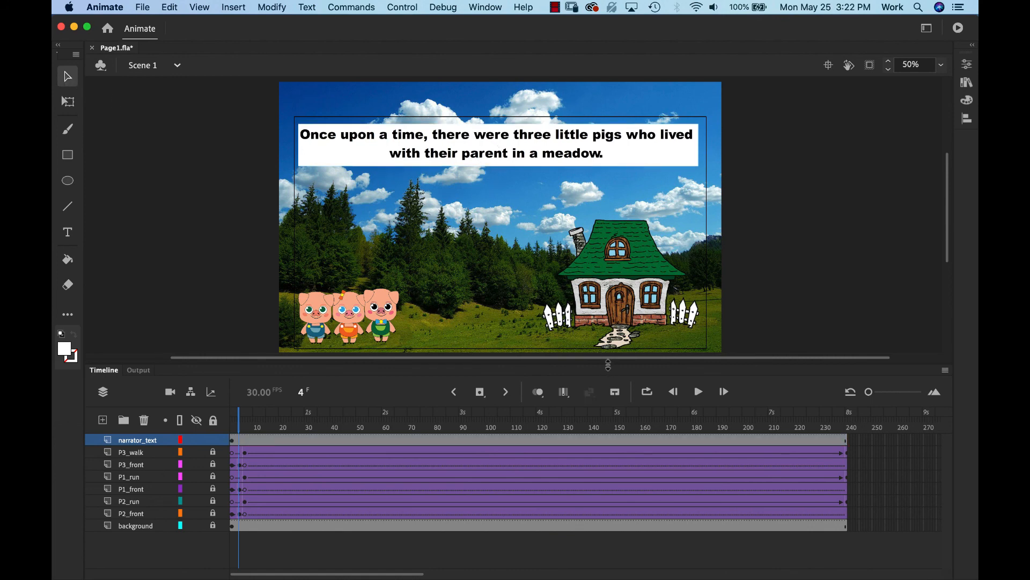
drag(609, 366, 559, 405)
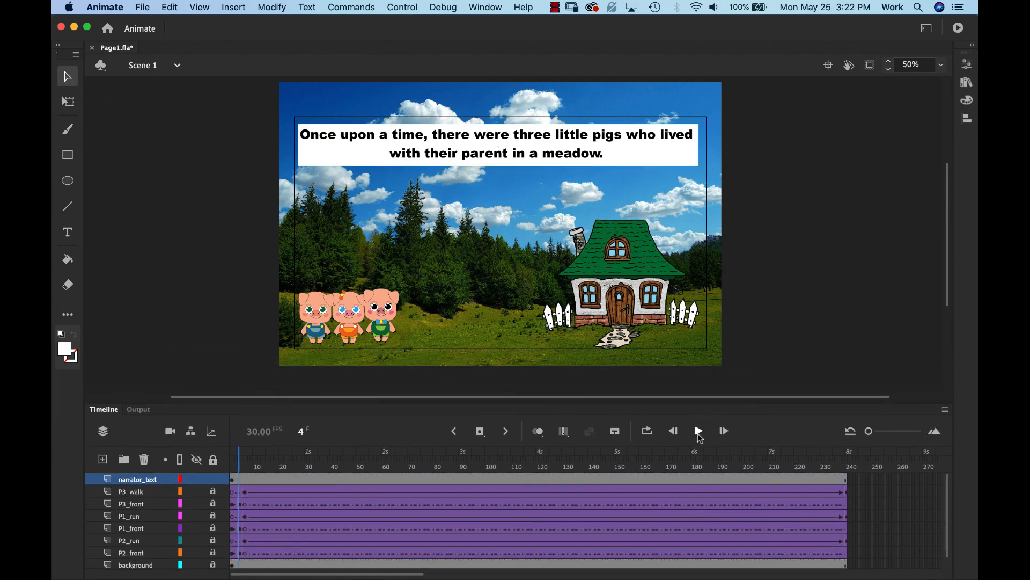